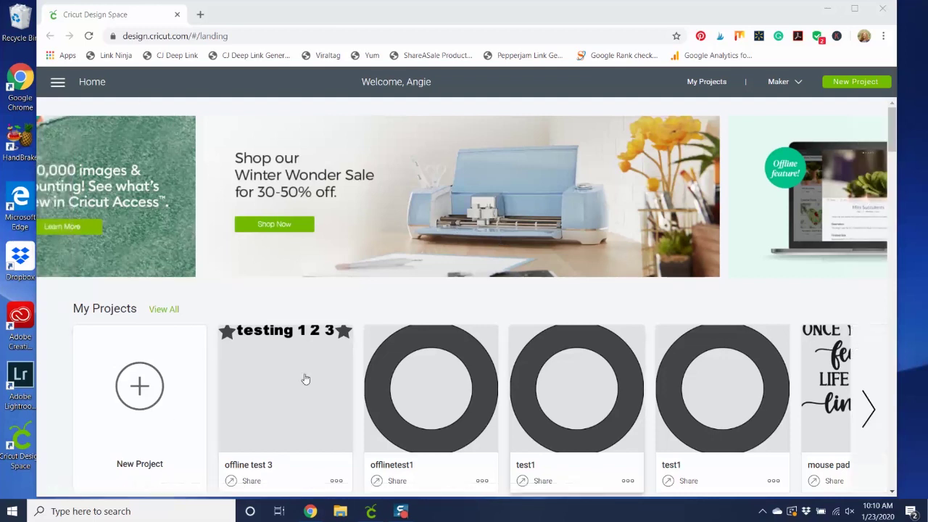
Start a new project from My Projects, opening a blank 'mouse pad' canvas
left_click(194, 372)
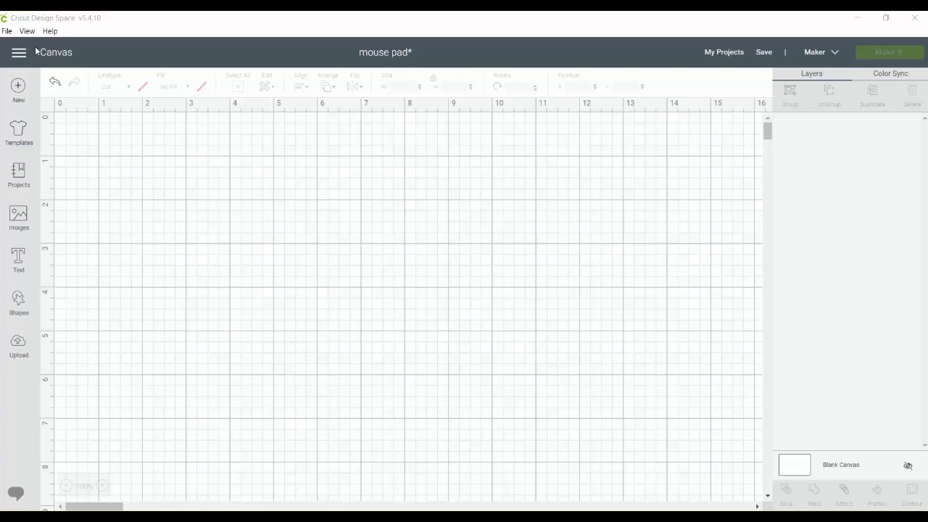
Go back from the empty mouse pad canvas to the Home page through the main menu
left_click(6, 32)
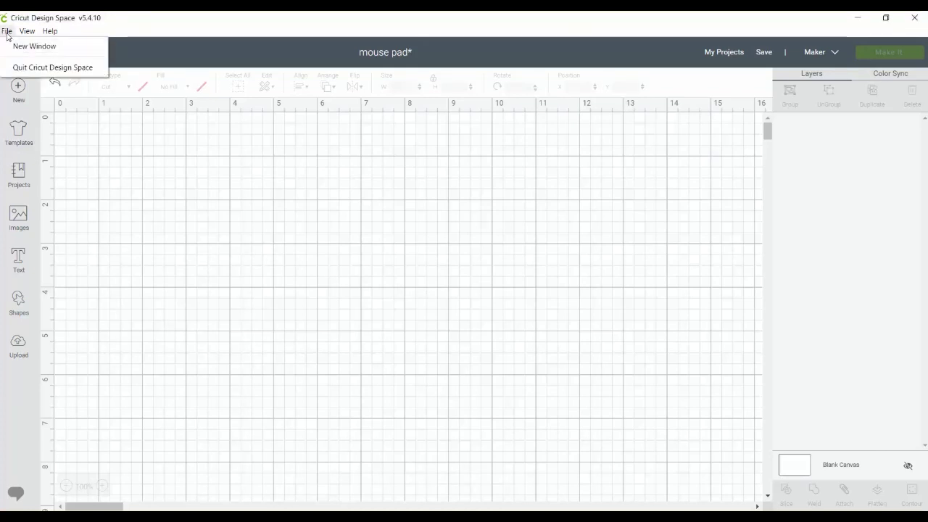
left_click(7, 30)
left_click(19, 53)
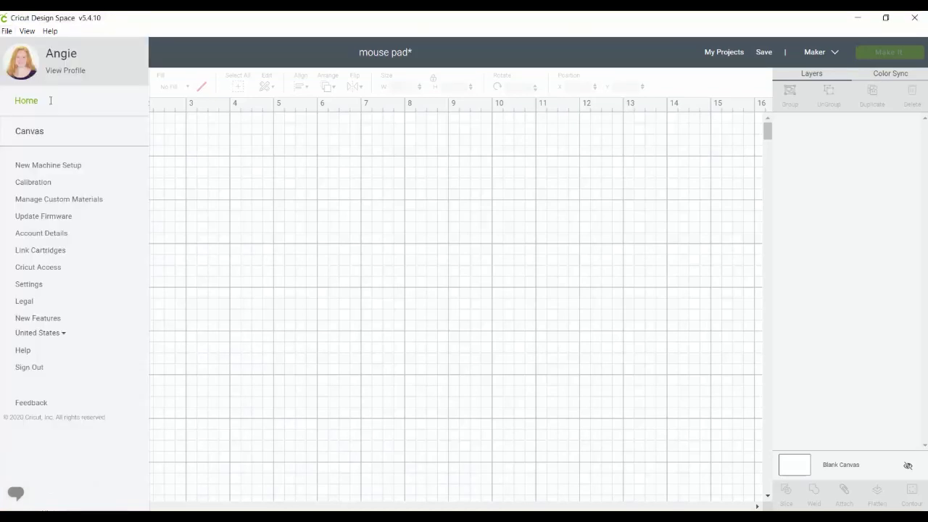
left_click(32, 99)
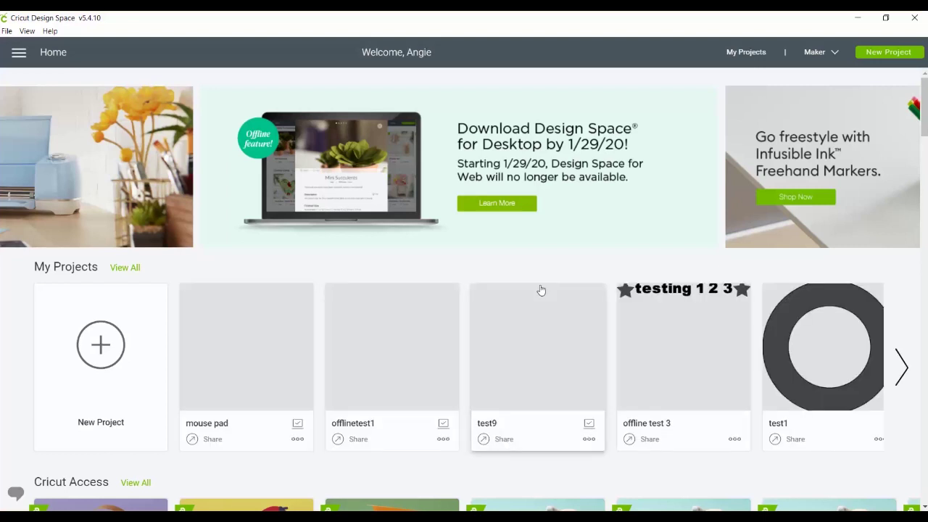
Start a fresh blank Untitled project that replaces the previous canvas
left_click(100, 345)
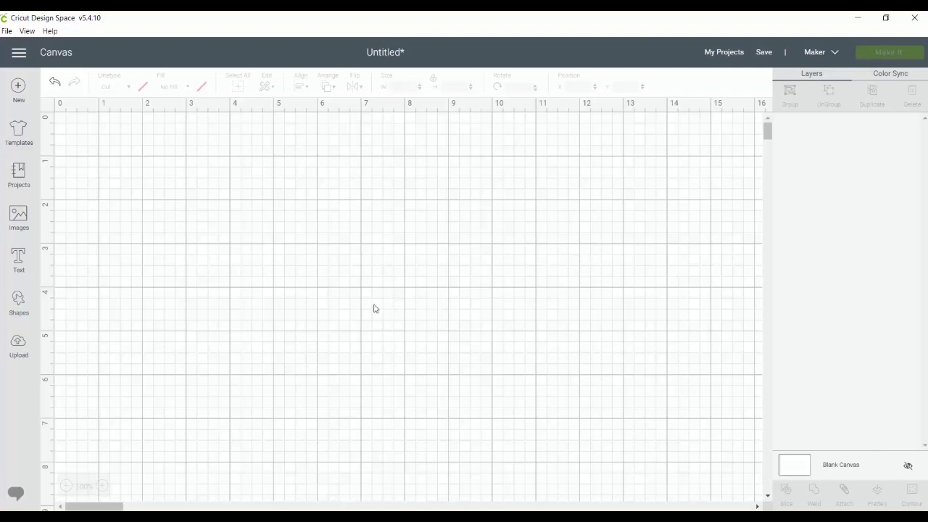
Add a text box and scroll through the list of available fonts
left_click(19, 259)
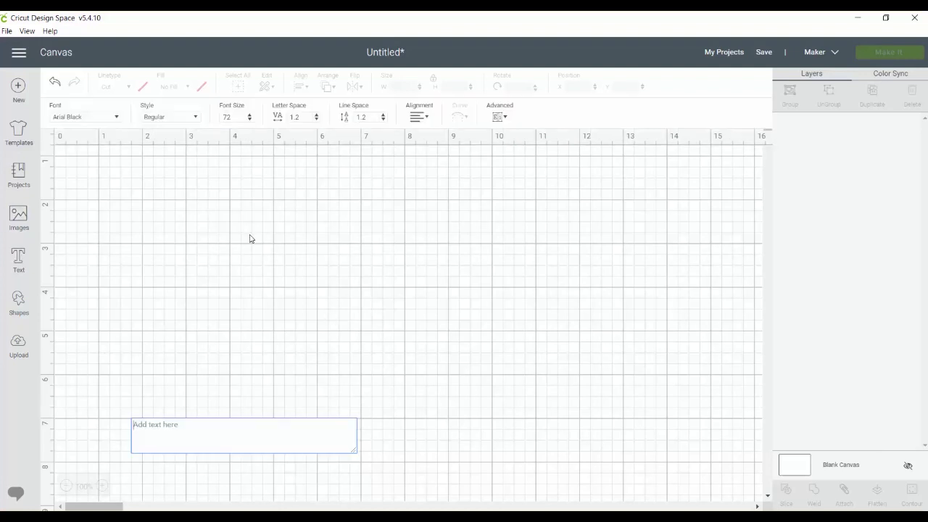
left_click(86, 116)
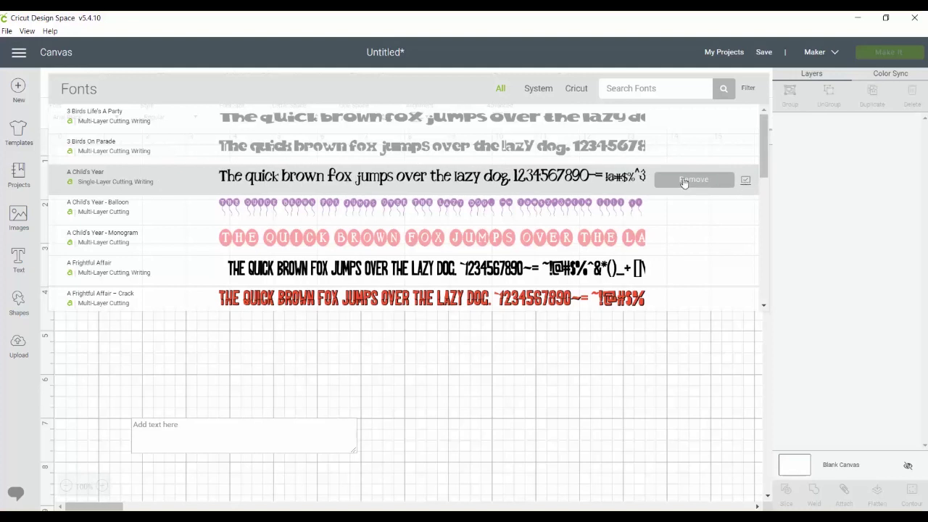
scroll(397, 245, "down", 4)
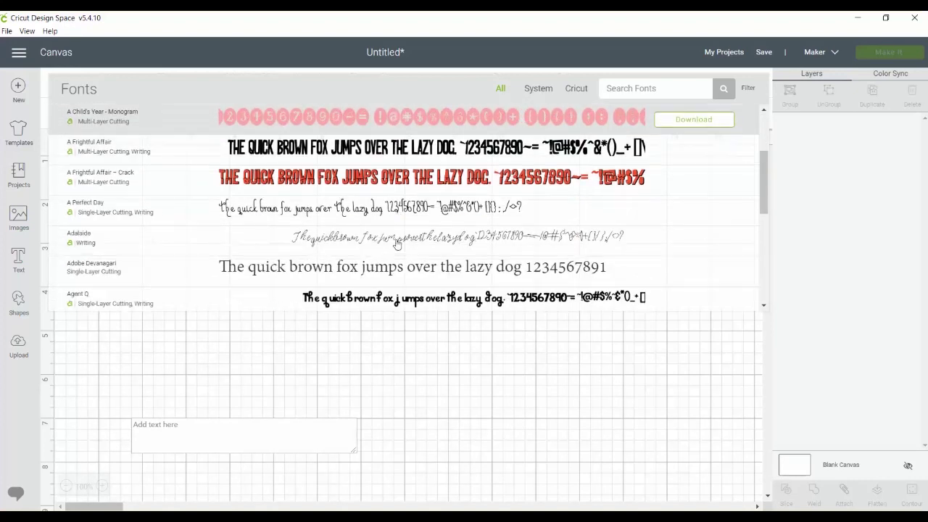
scroll(395, 243, "down", 4)
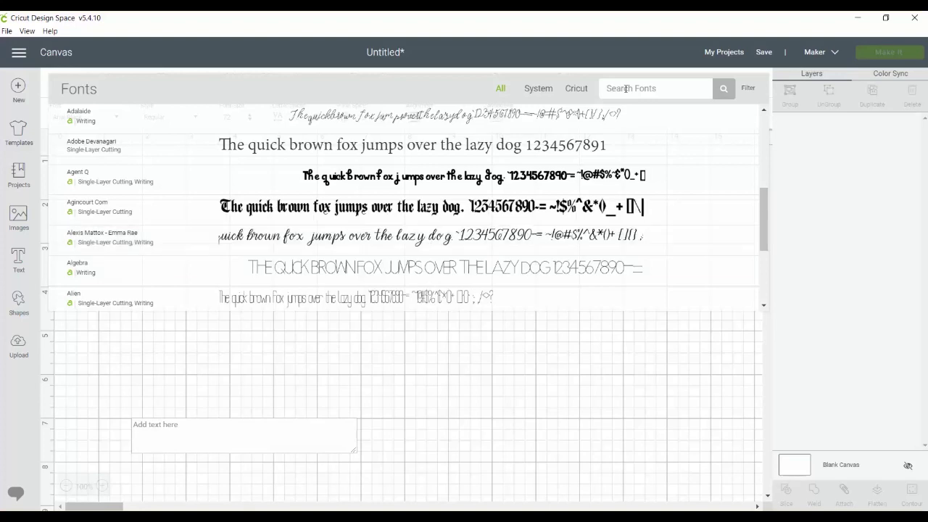
Switch the font filter between Cricut and System, end on Cricut fonts, and close the list
left_click(576, 88)
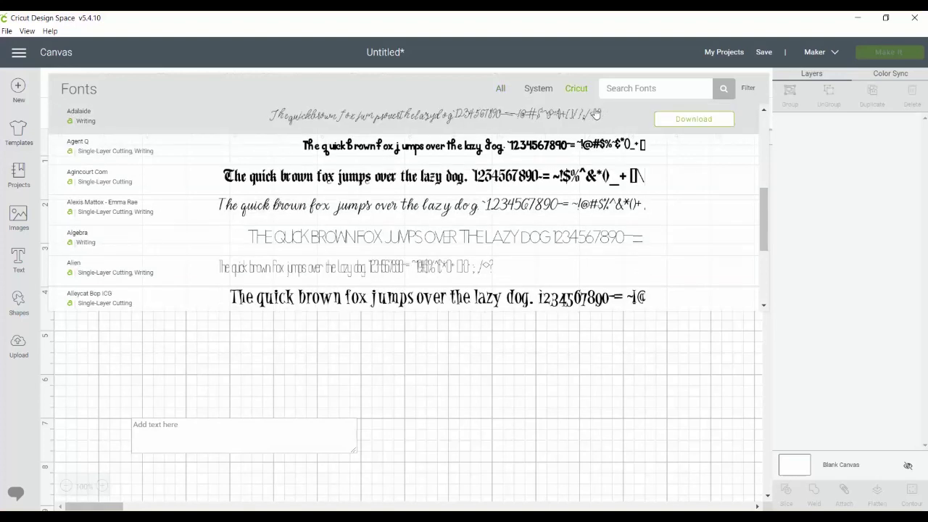
left_click(547, 89)
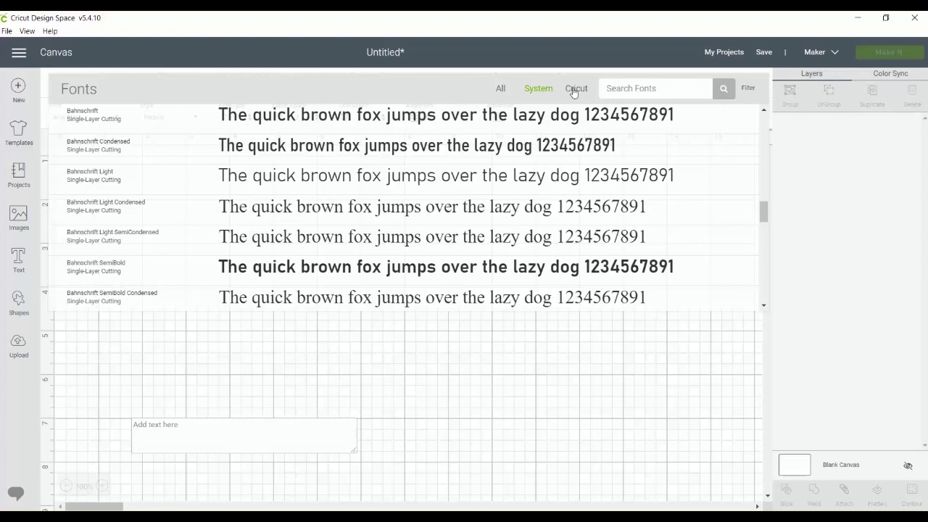
left_click(575, 89)
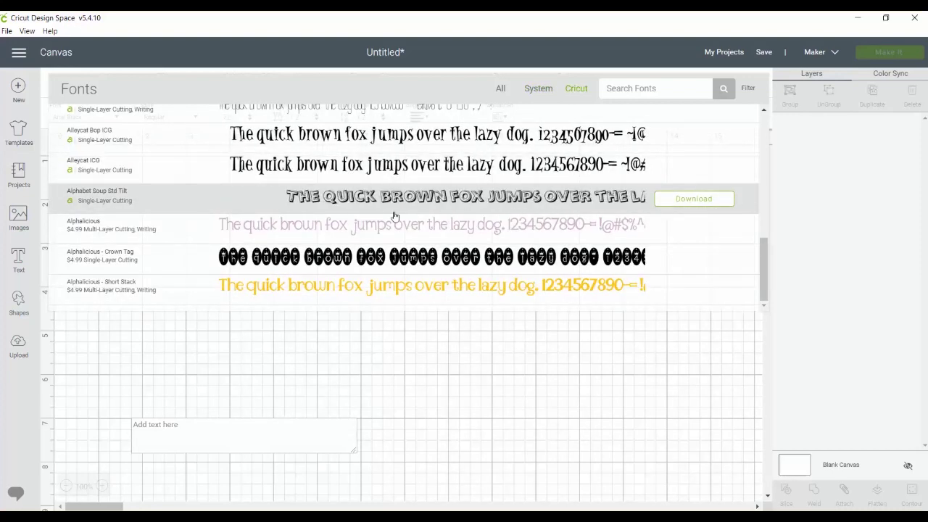
scroll(441, 246, "up", 3)
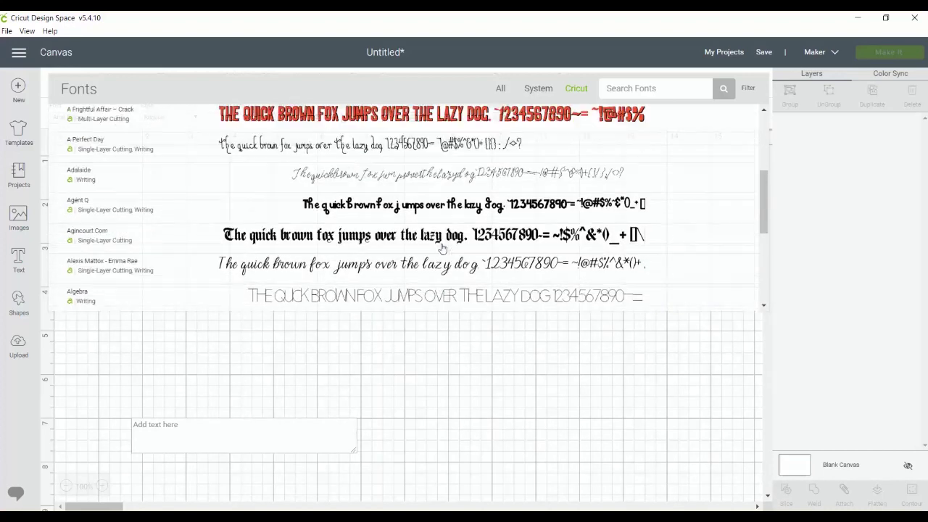
scroll(440, 247, "up", 1)
mouse_move(679, 231)
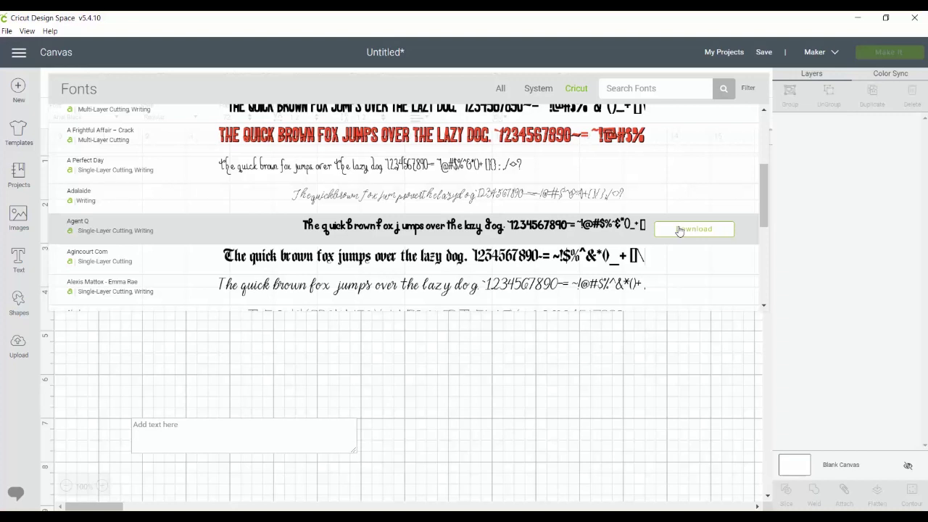
left_click(569, 329)
Download the Narwhal and I Make Beautiful Things images for offline use without inserting them
left_click(19, 218)
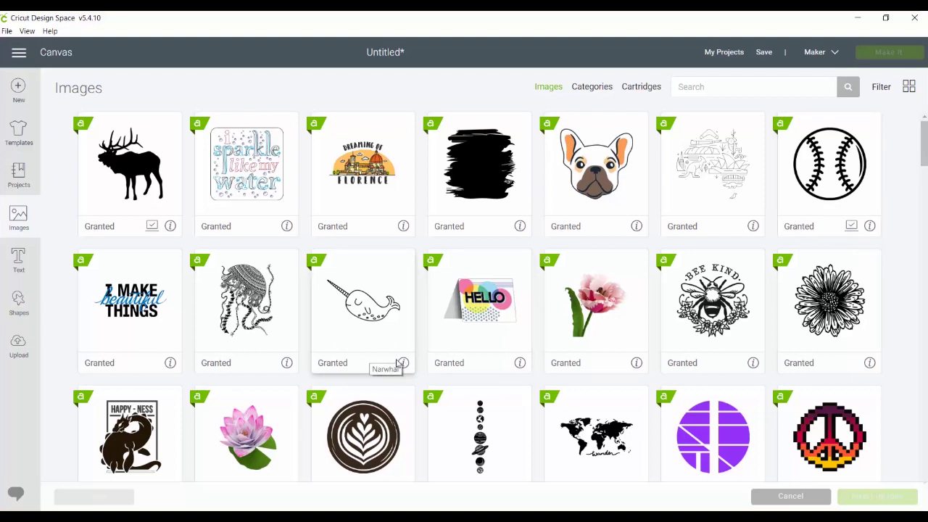
left_click(371, 316)
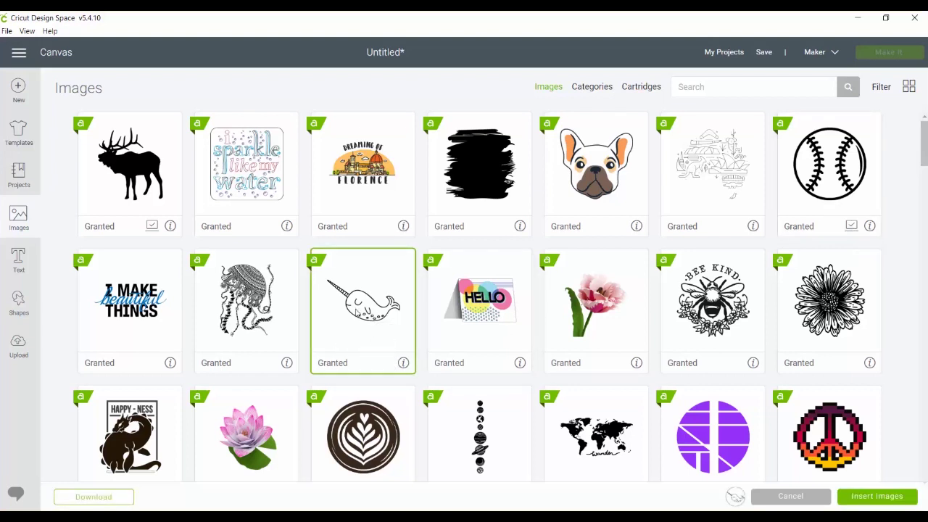
left_click(125, 316)
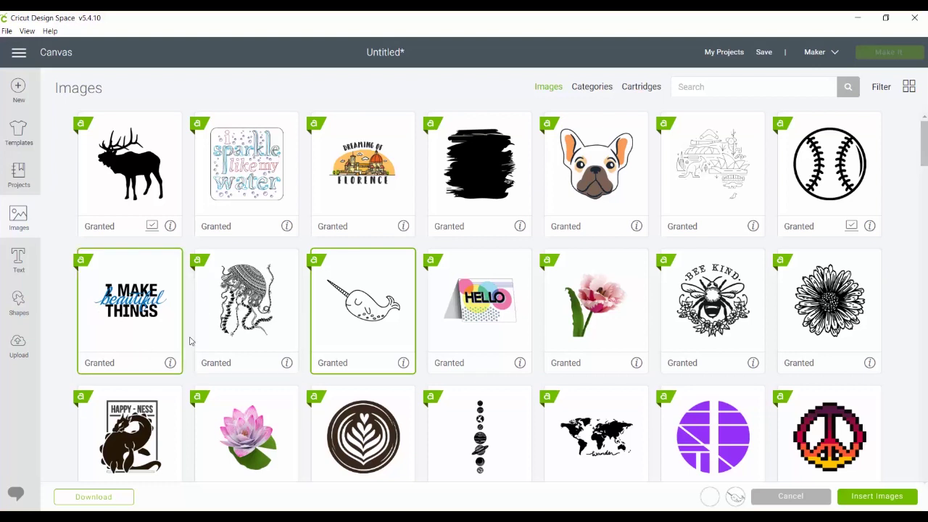
left_click(82, 499)
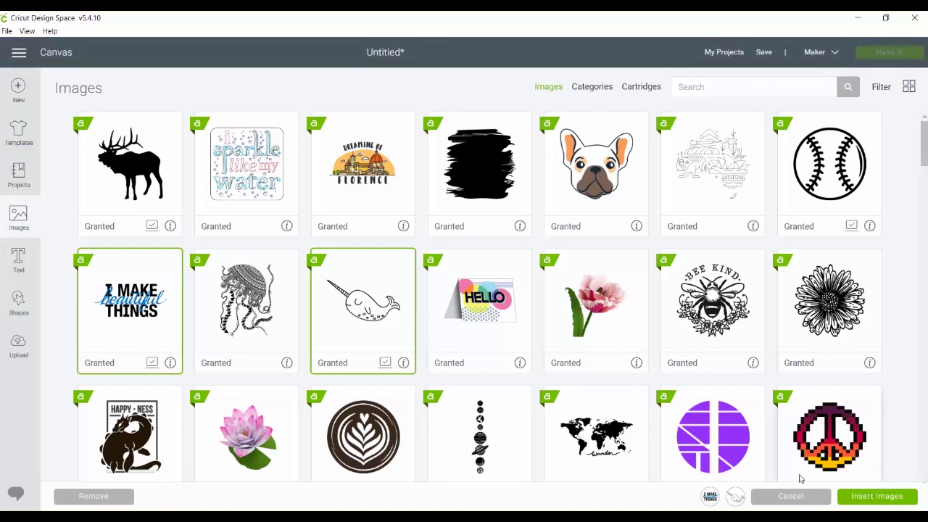
left_click(793, 498)
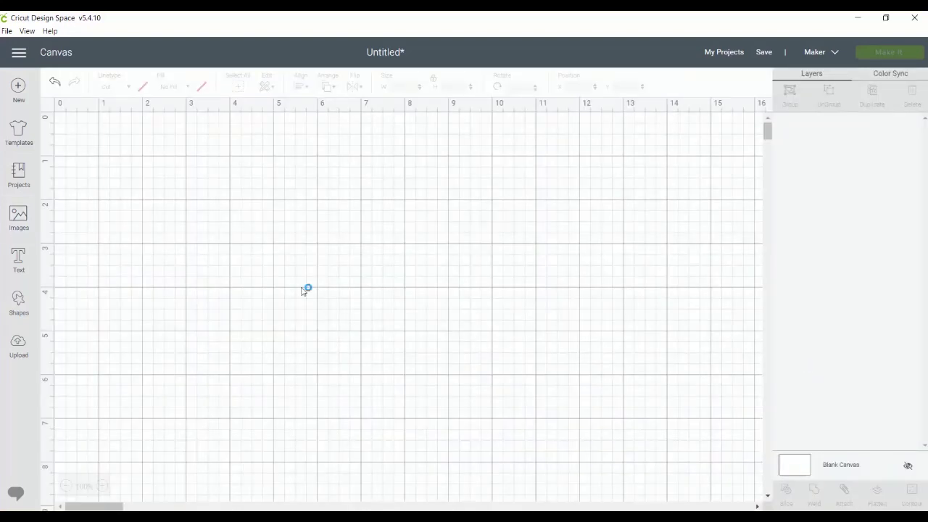
View the Back to School Box project's details, then return to the blank canvas
left_click(19, 174)
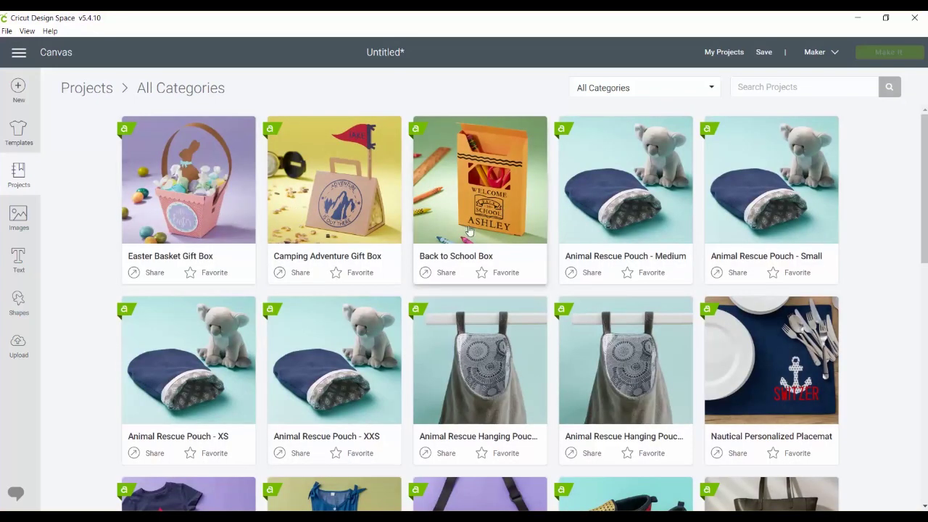
left_click(469, 230)
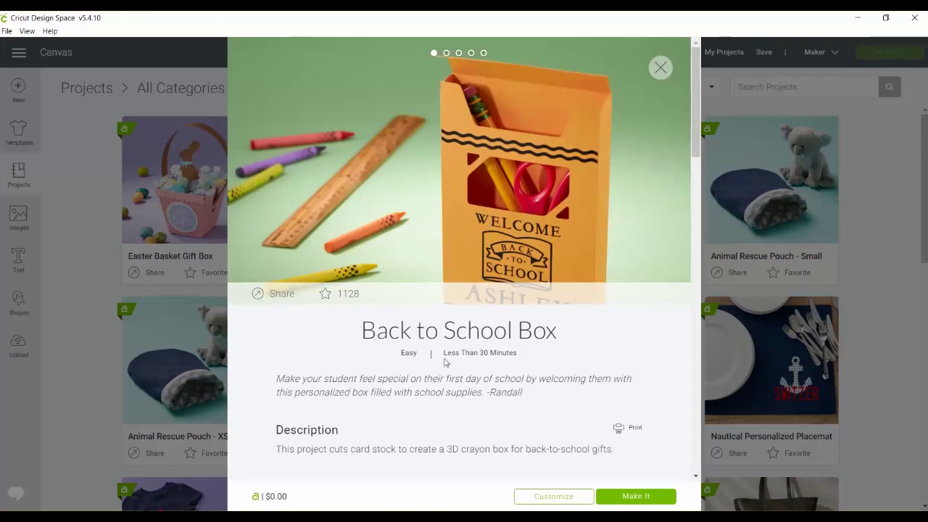
left_click(661, 68)
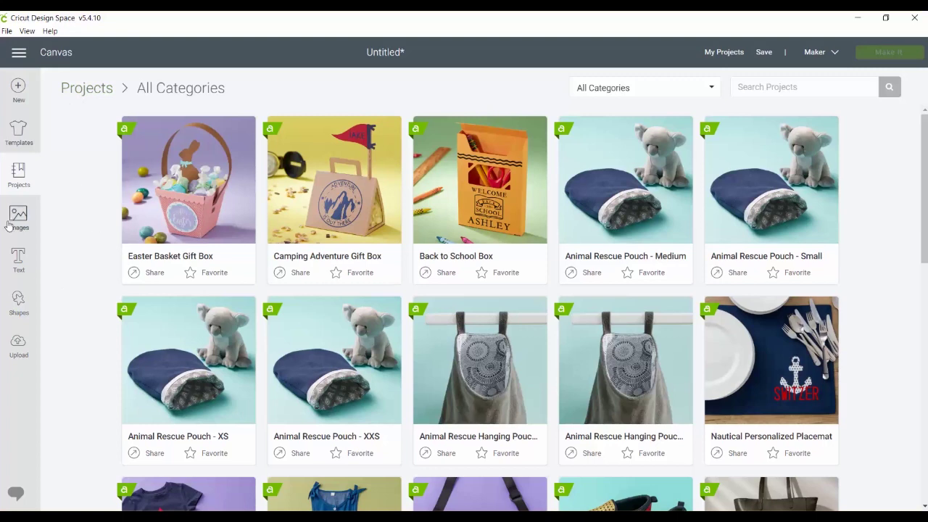
left_click(49, 57)
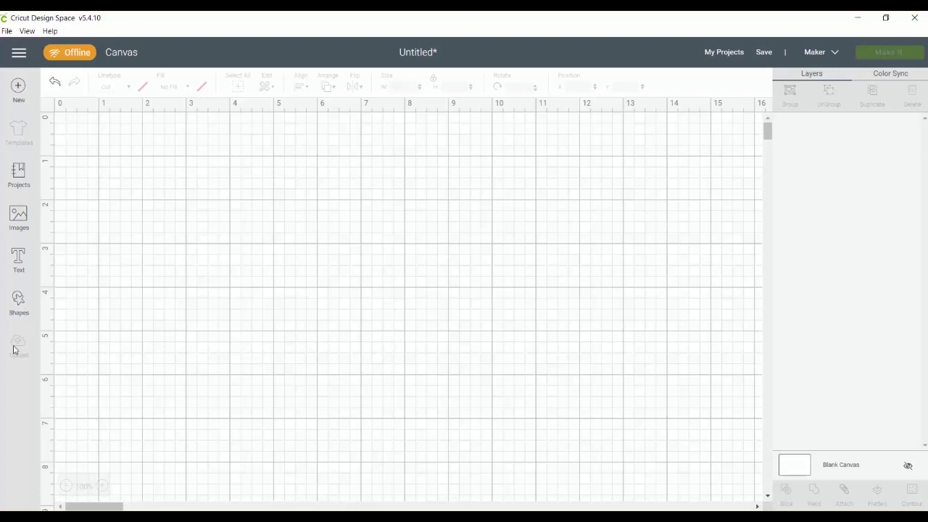
Insert the Narwhal image, enlarge it, and send it to Make It mat preparation
left_click(18, 217)
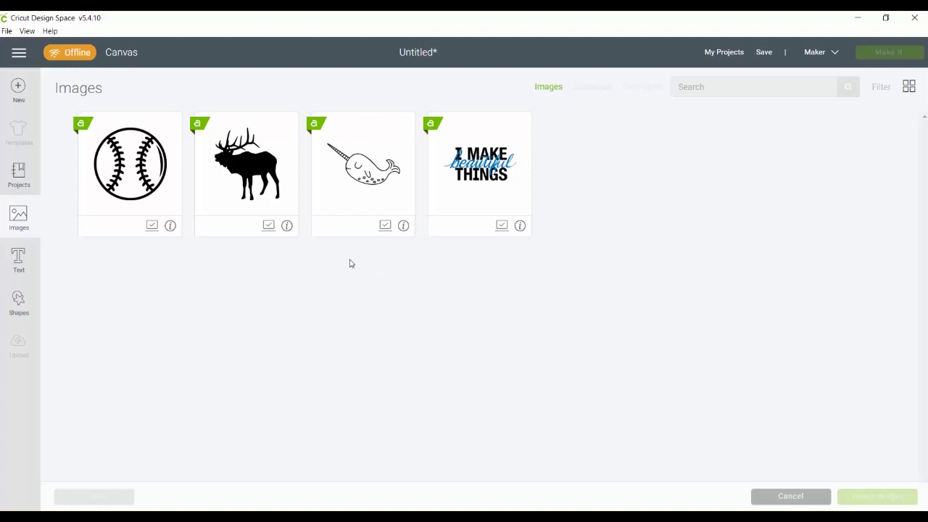
left_click(348, 187)
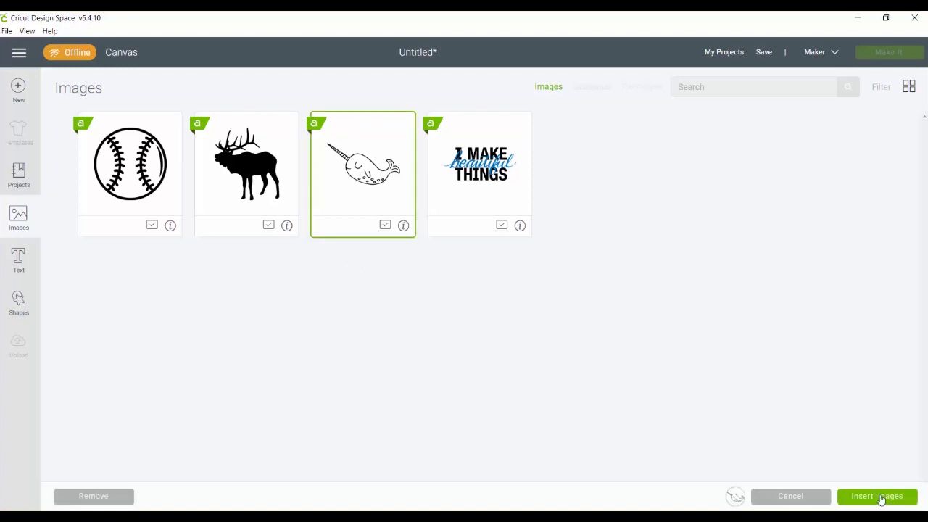
left_click(880, 497)
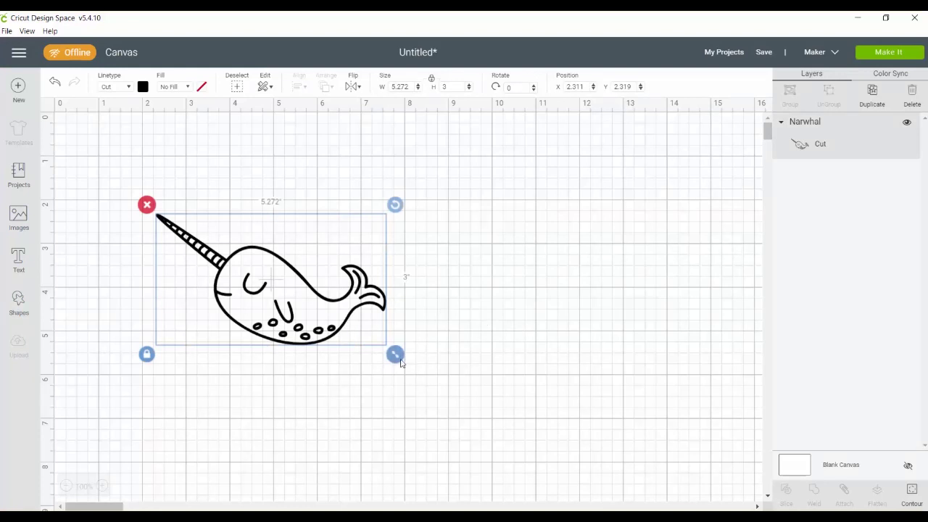
left_click_drag(395, 355, 440, 382)
left_click(613, 331)
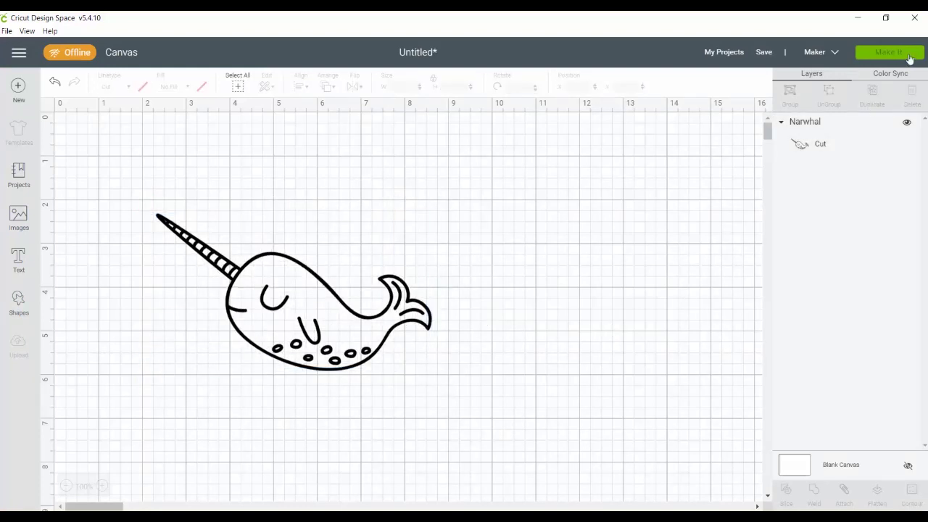
left_click(901, 56)
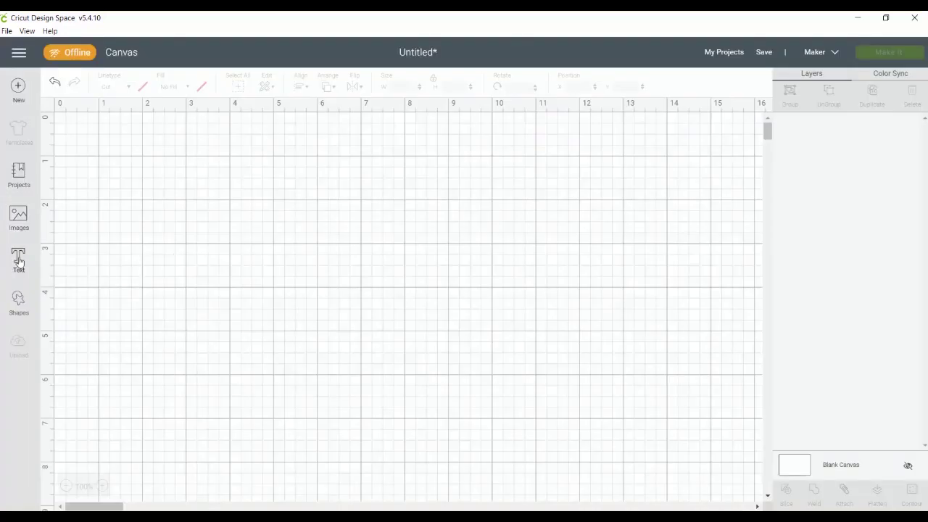
Add the text 'test' in Arial Black and move it to the upper-left
left_click(19, 259)
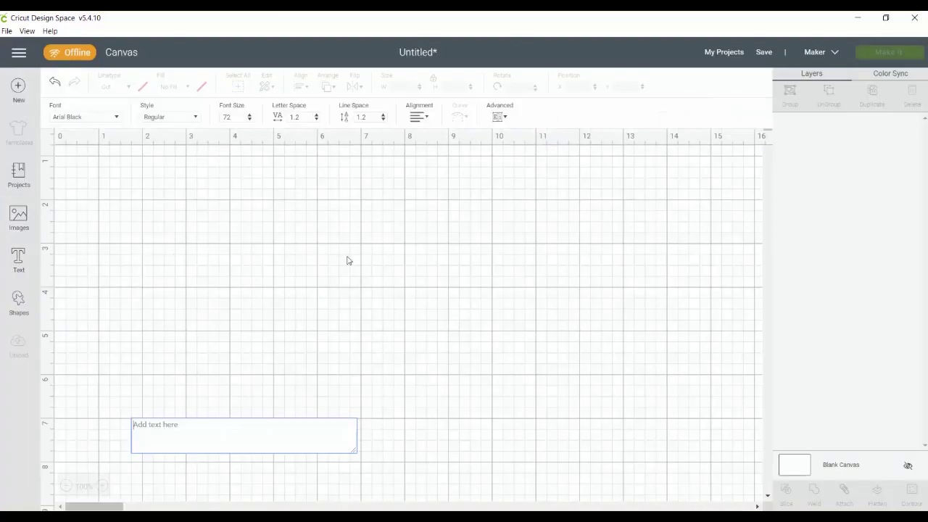
left_click(101, 115)
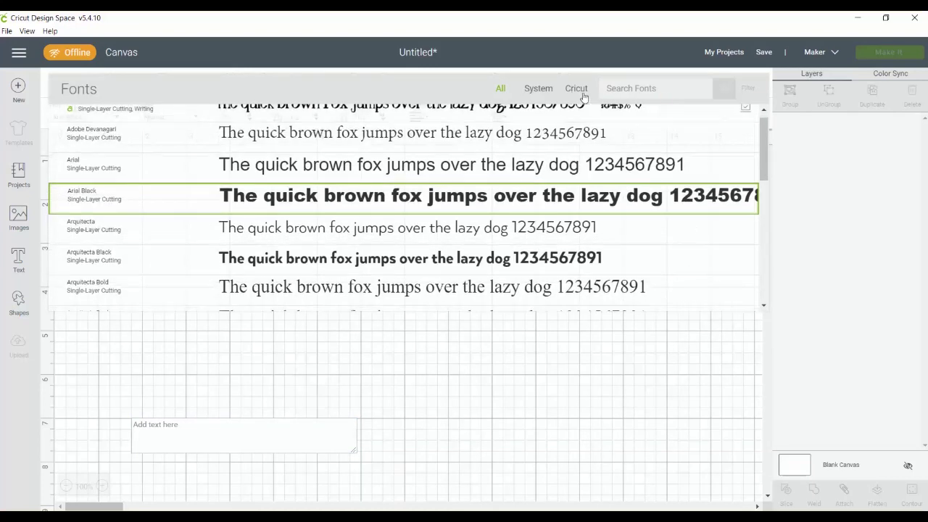
left_click(349, 187)
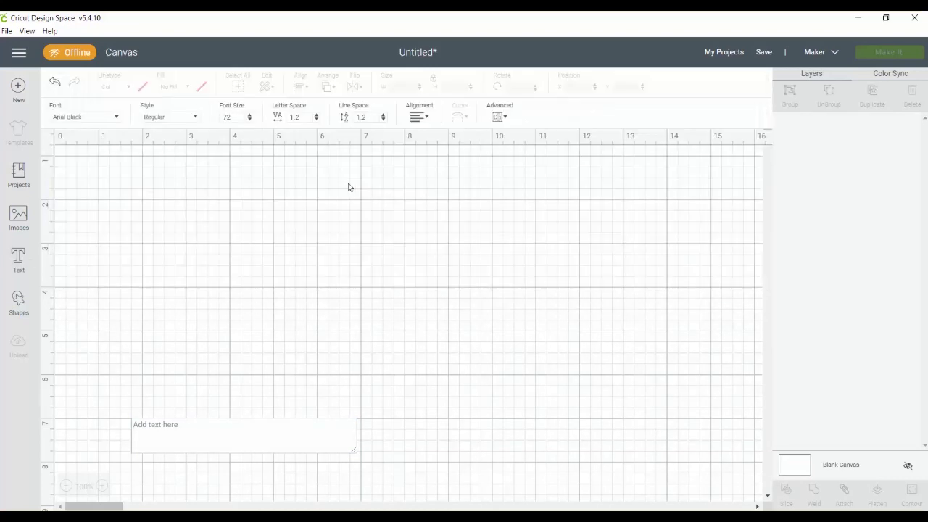
left_click(171, 431)
type("test")
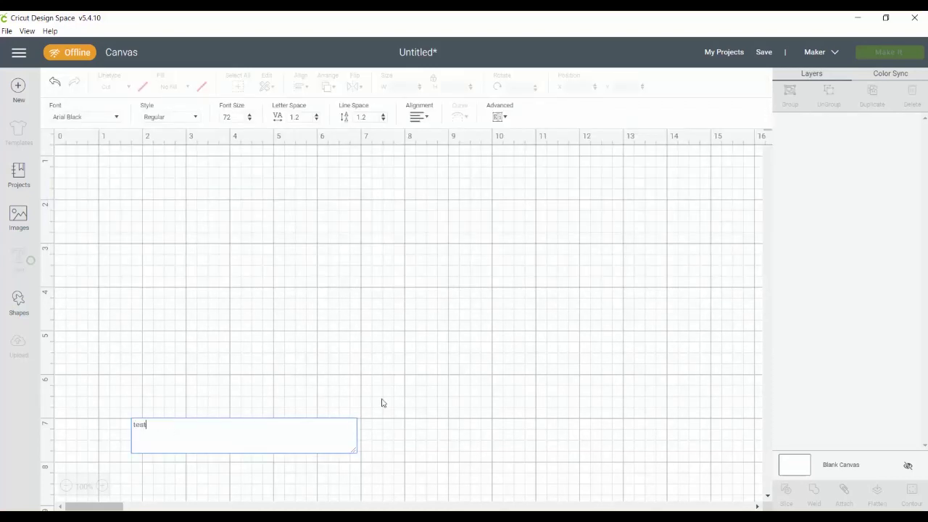
left_click(434, 387)
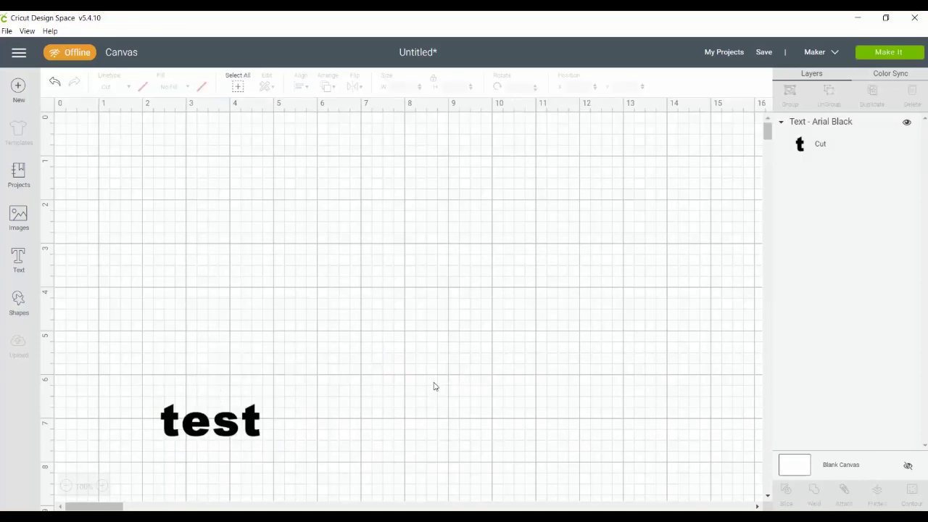
left_click_drag(198, 425, 155, 196)
left_click(460, 332)
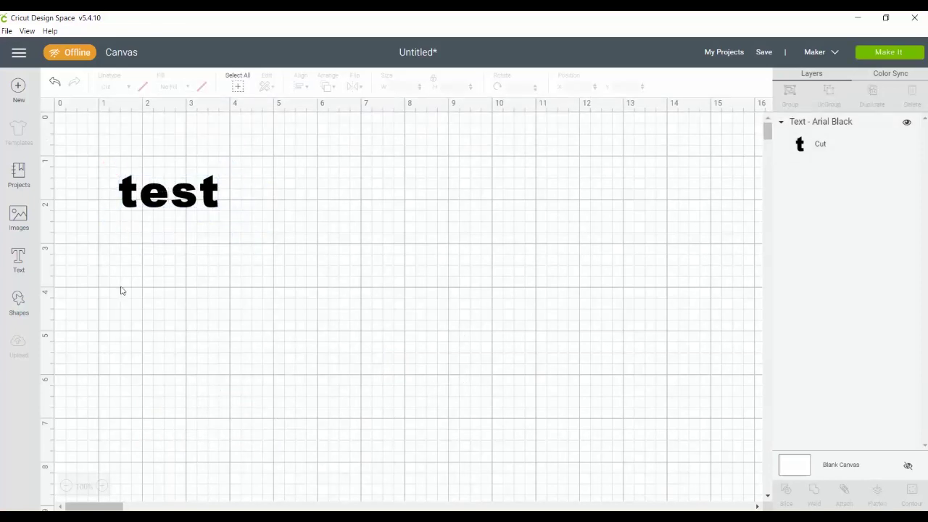
Add a second 'test' in the Cricut font A Child's Year, placed under the first
left_click(19, 261)
left_click(66, 118)
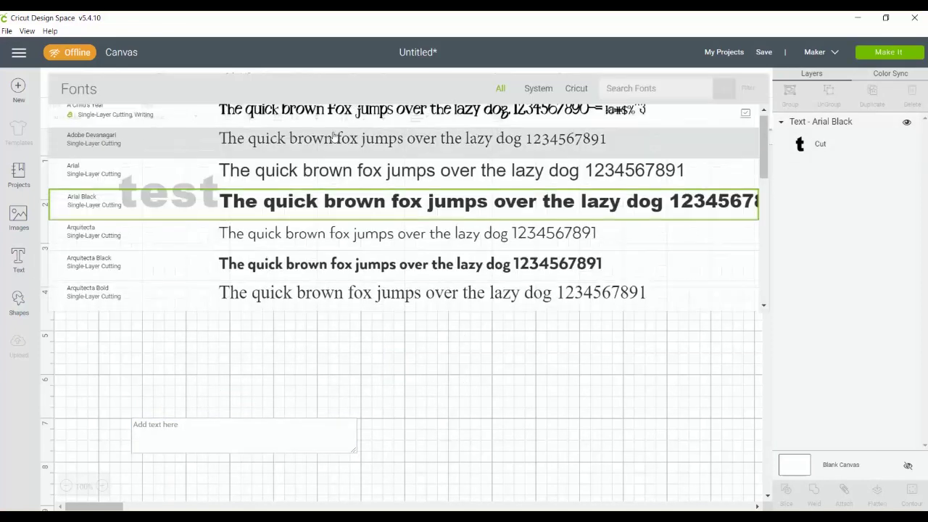
left_click(576, 89)
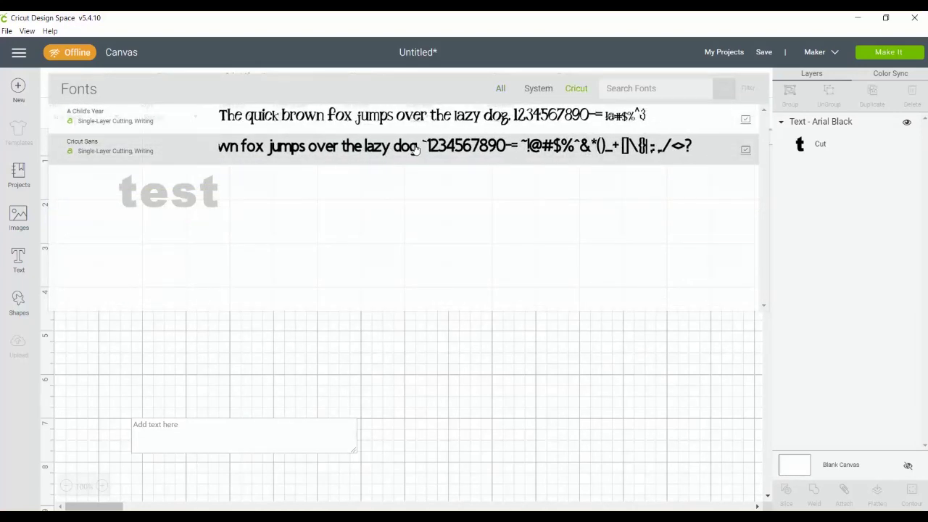
mouse_move(745, 122)
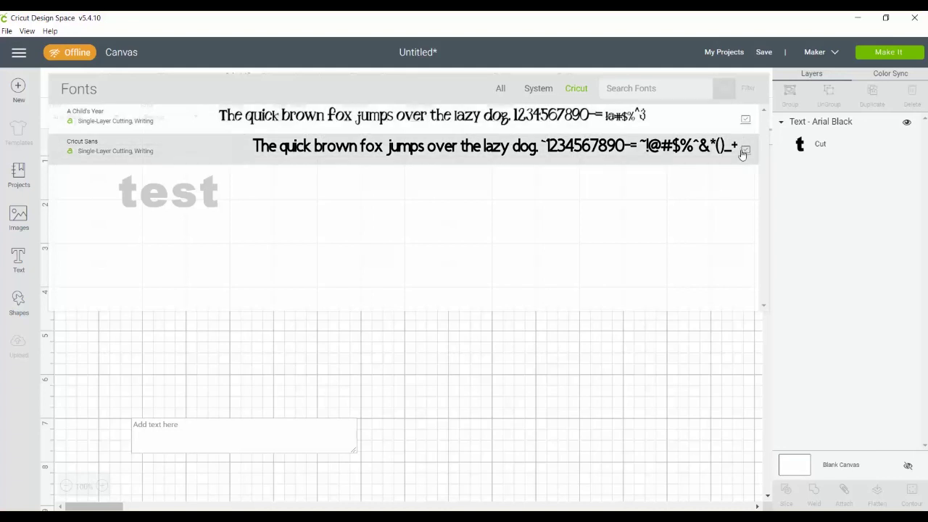
left_click(400, 118)
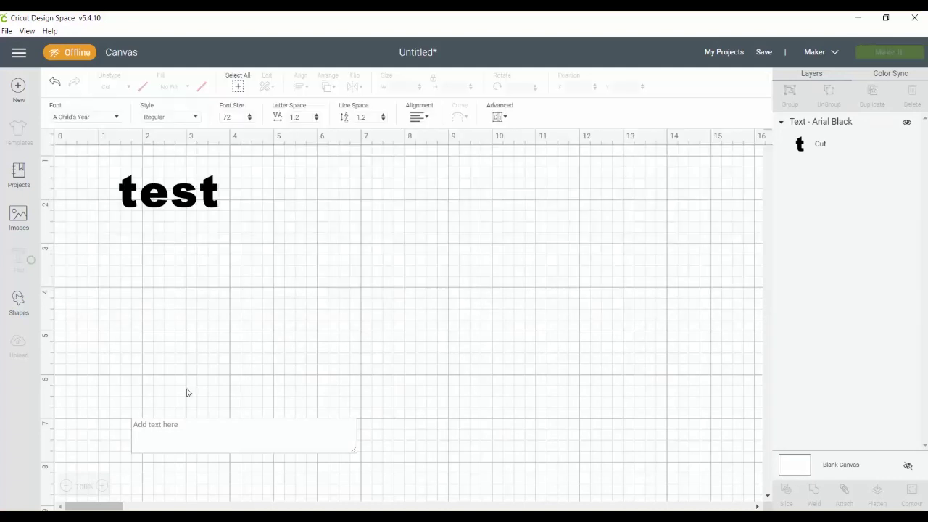
left_click(155, 426)
type("test")
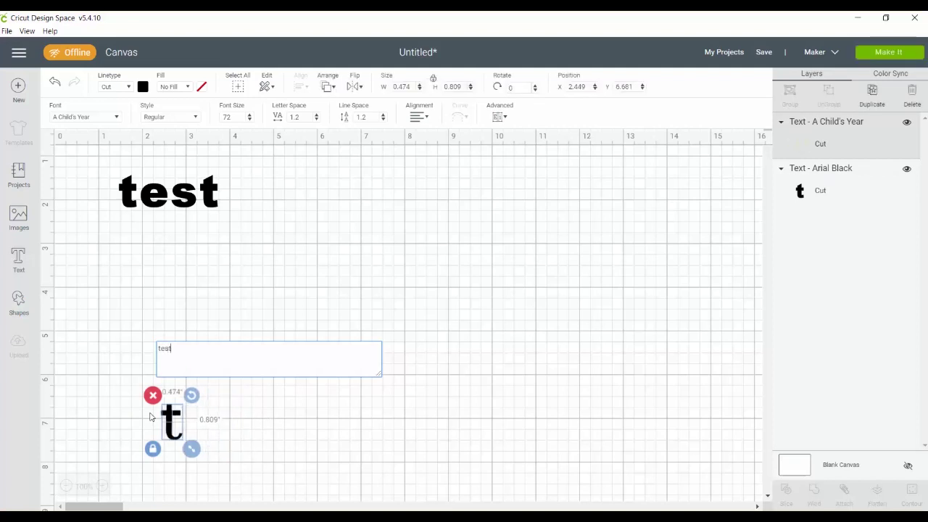
left_click(283, 411)
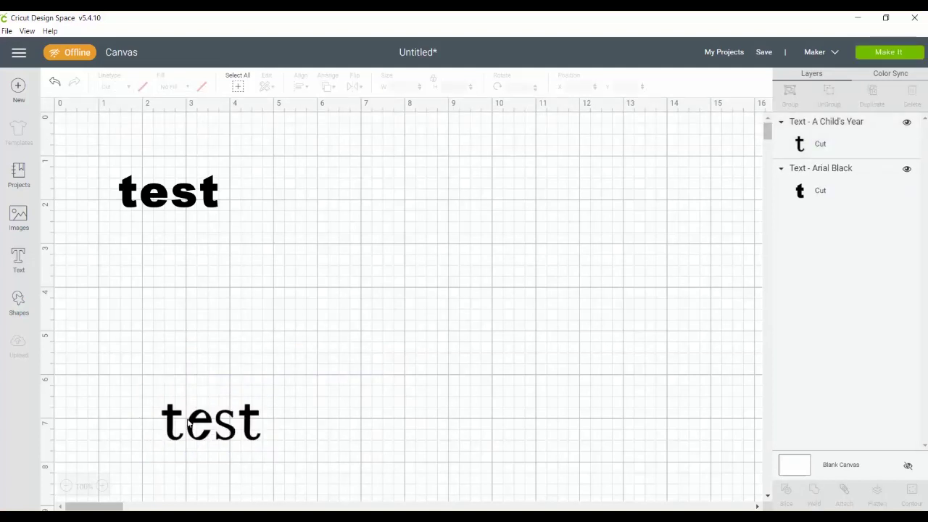
left_click_drag(187, 419, 126, 250)
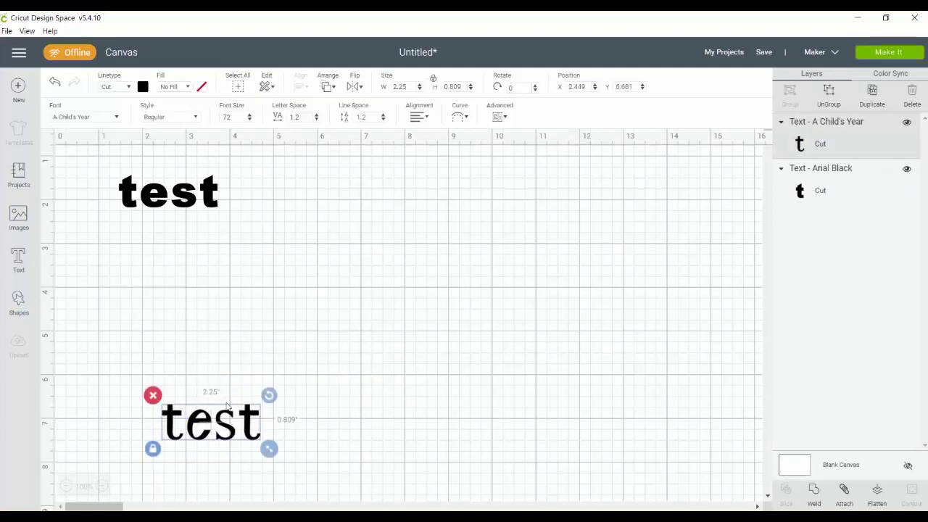
left_click(292, 268)
Preview both words in Make It, then return to the canvas
left_click(889, 52)
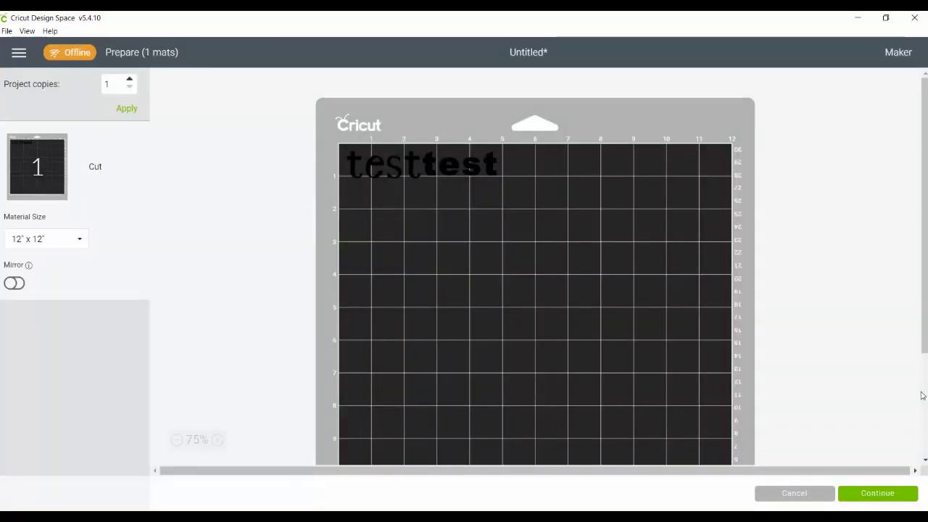
left_click(795, 493)
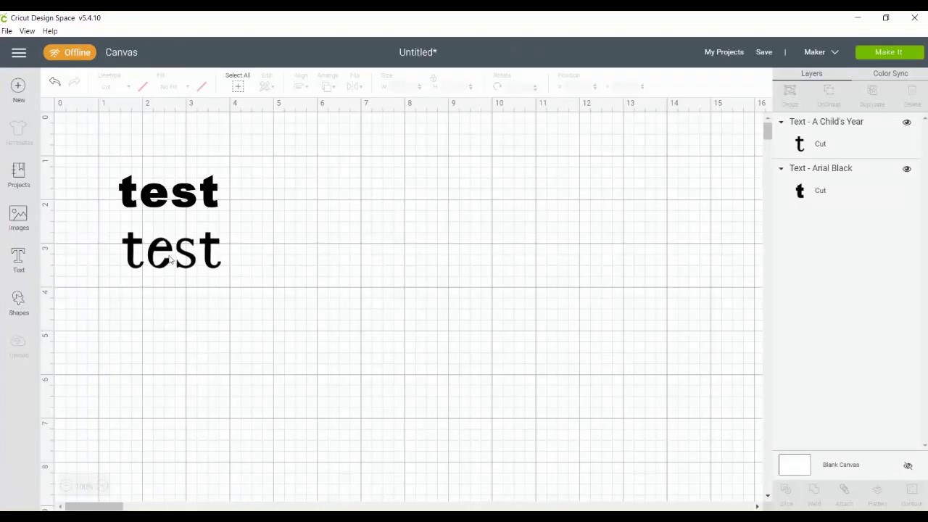
left_click(170, 259)
Delete both 'test' text layers
key("Delete")
left_click(167, 208)
key("Delete")
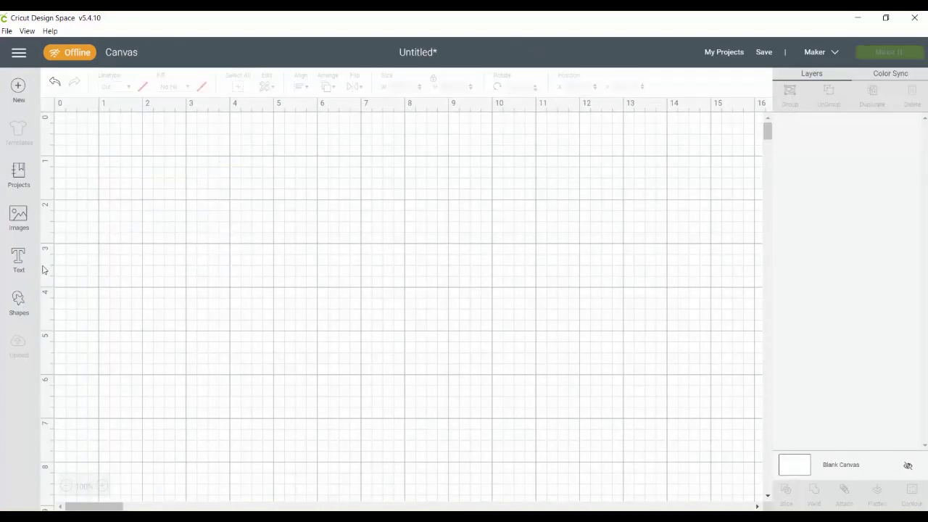
Add a star and an overlapping circle, weld them, and move the shape up-left
left_click(20, 304)
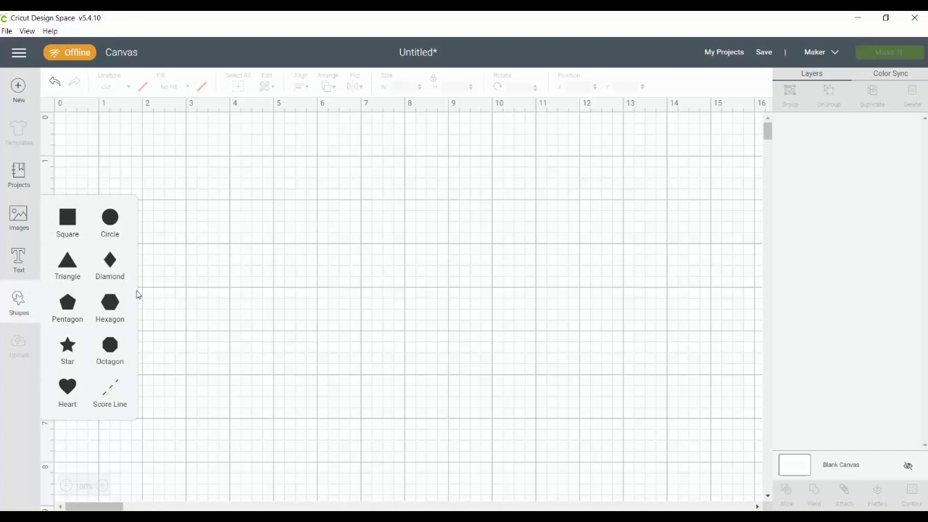
left_click(70, 348)
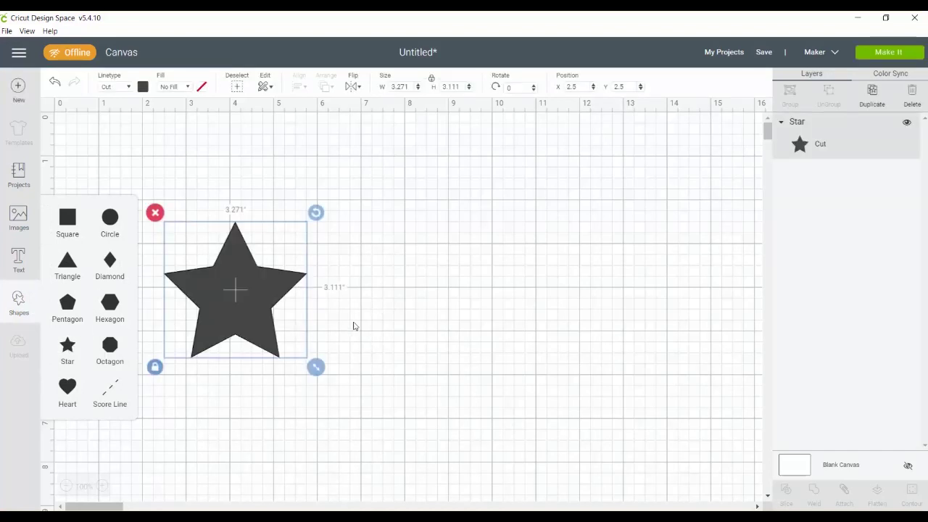
left_click(556, 289)
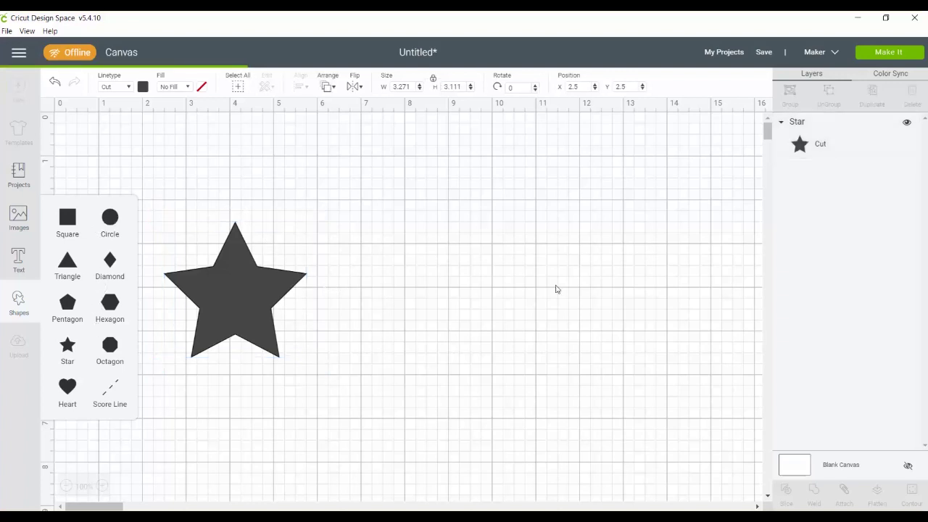
left_click(110, 217)
left_click_drag(270, 347, 303, 328)
left_click(401, 377)
left_click_drag(398, 374, 231, 310)
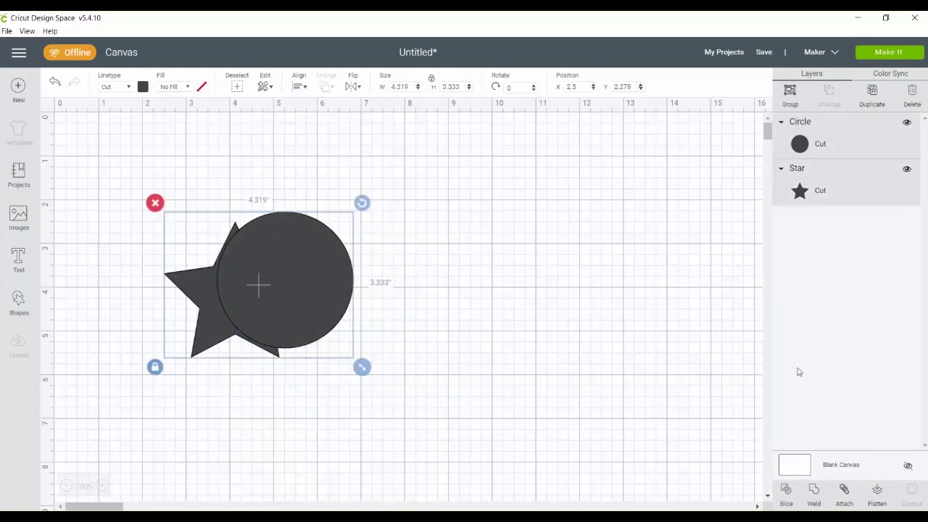
left_click(813, 490)
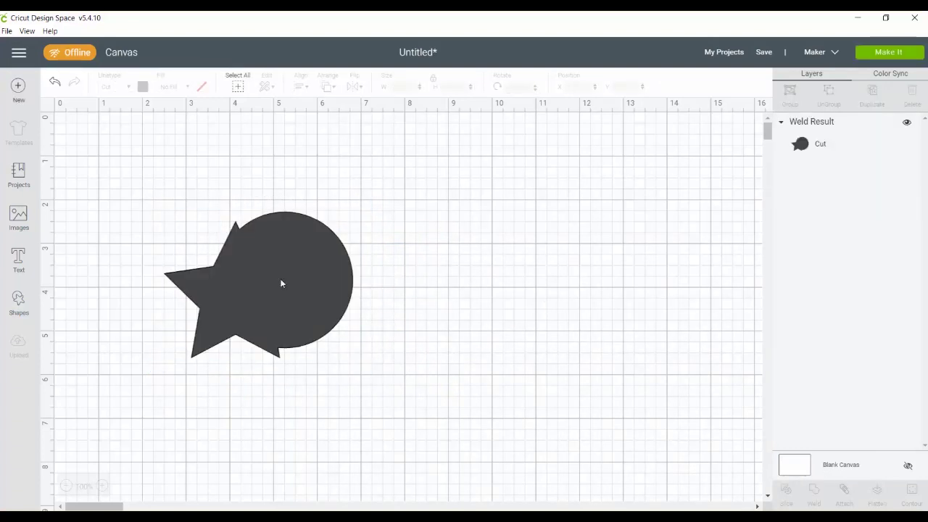
left_click_drag(280, 278, 234, 217)
left_click(742, 242)
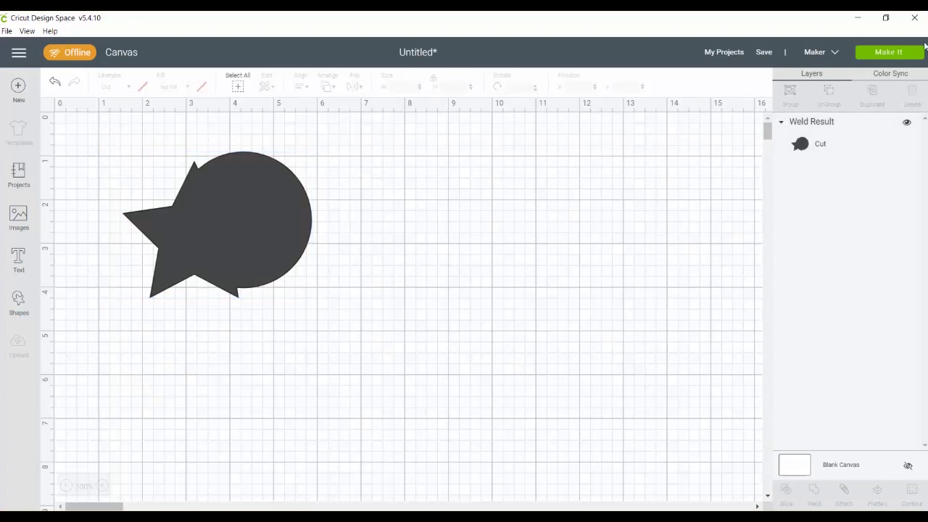
Preview the welded star-and-circle in Make It and return to the canvas
left_click(871, 53)
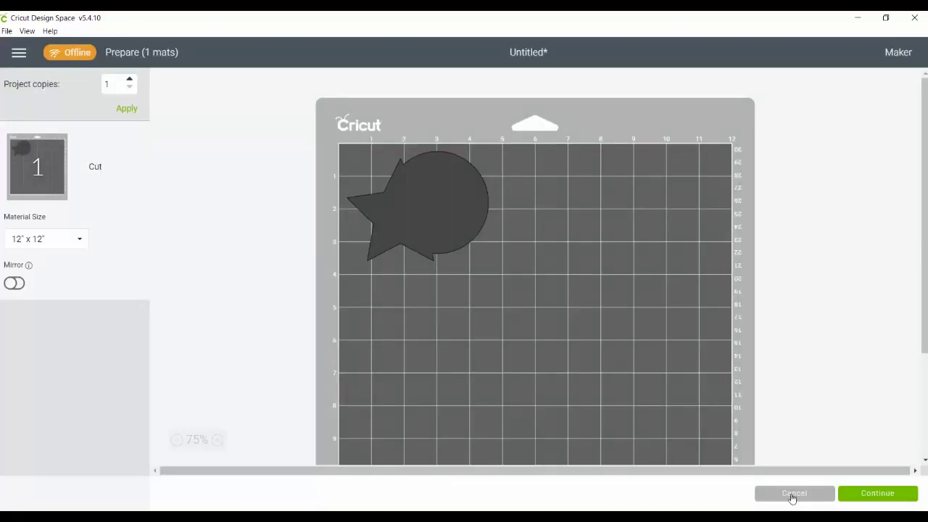
left_click(793, 496)
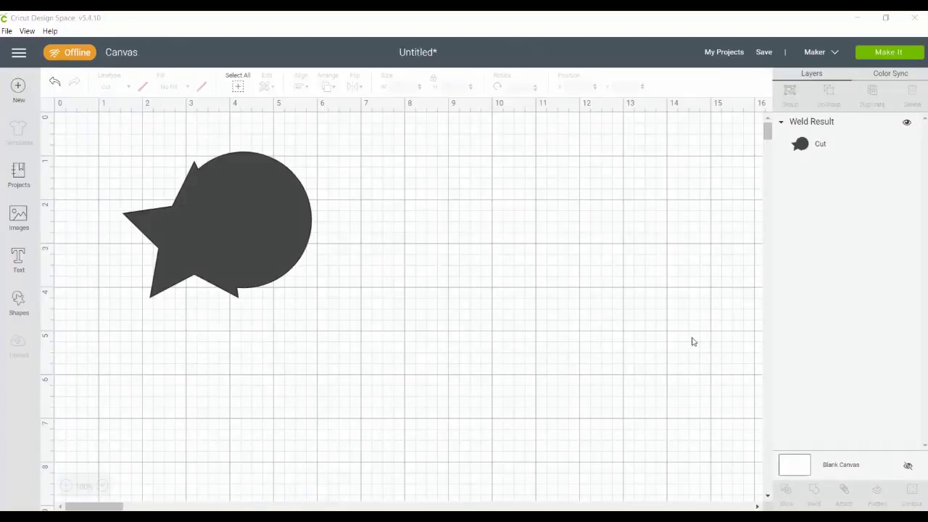
left_click(713, 53)
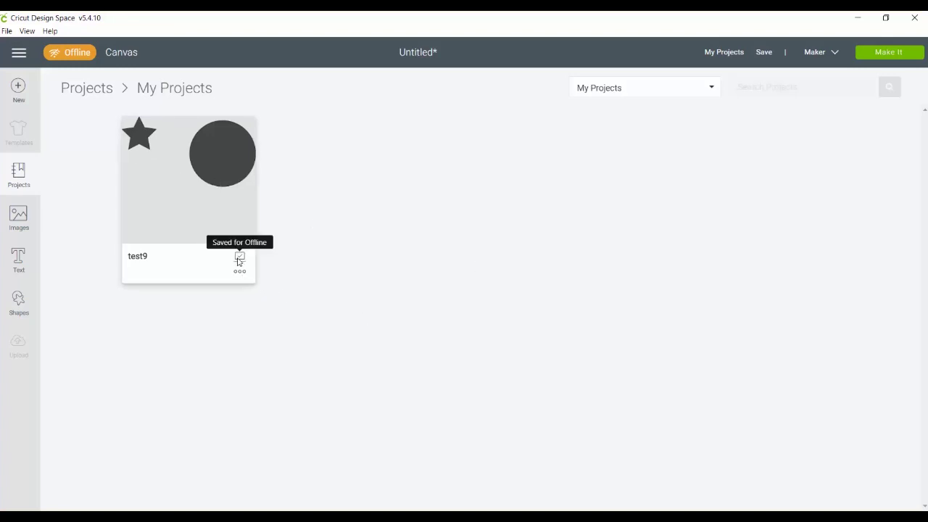
Open the saved test9 project in Make It, replacing the unsaved welded design
left_click(218, 176)
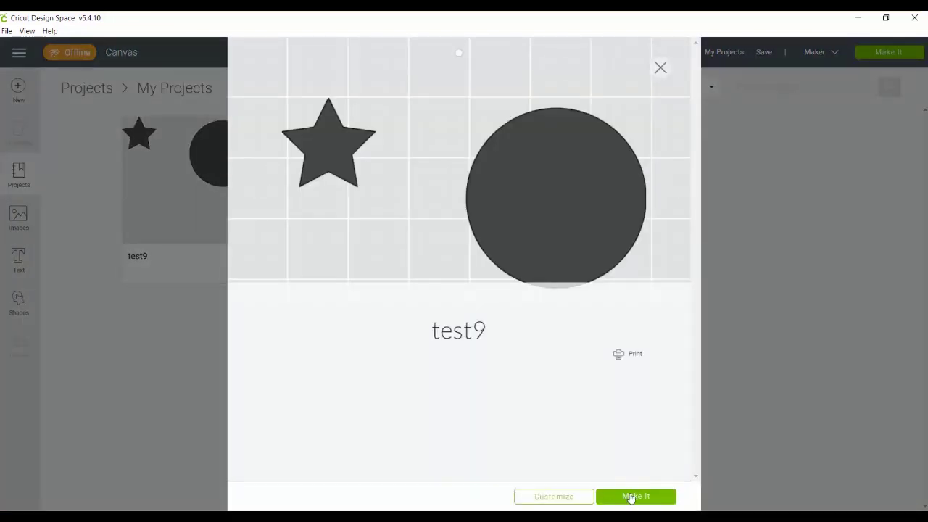
left_click(632, 498)
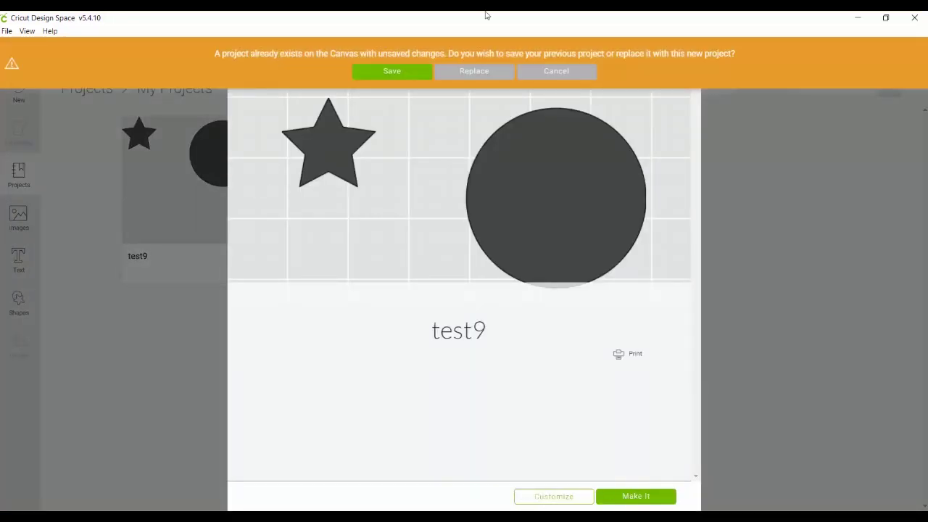
left_click(457, 76)
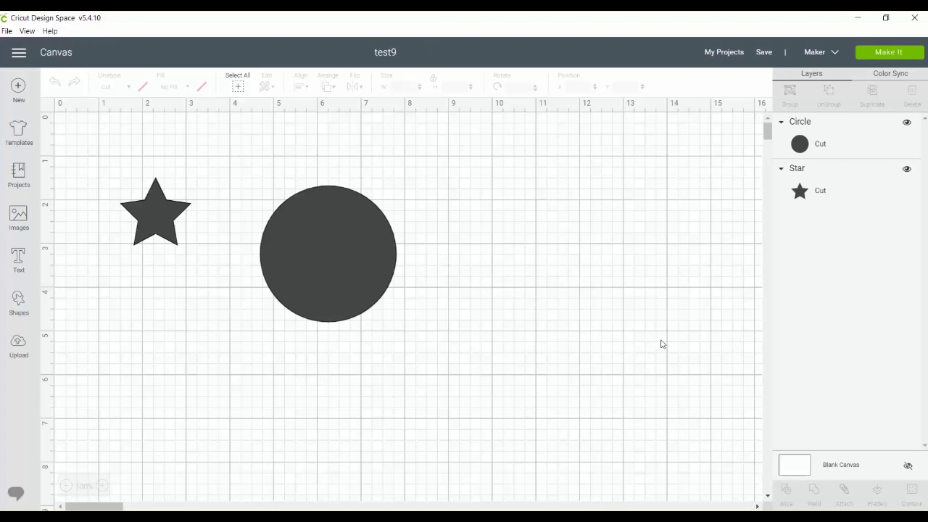
left_click(724, 54)
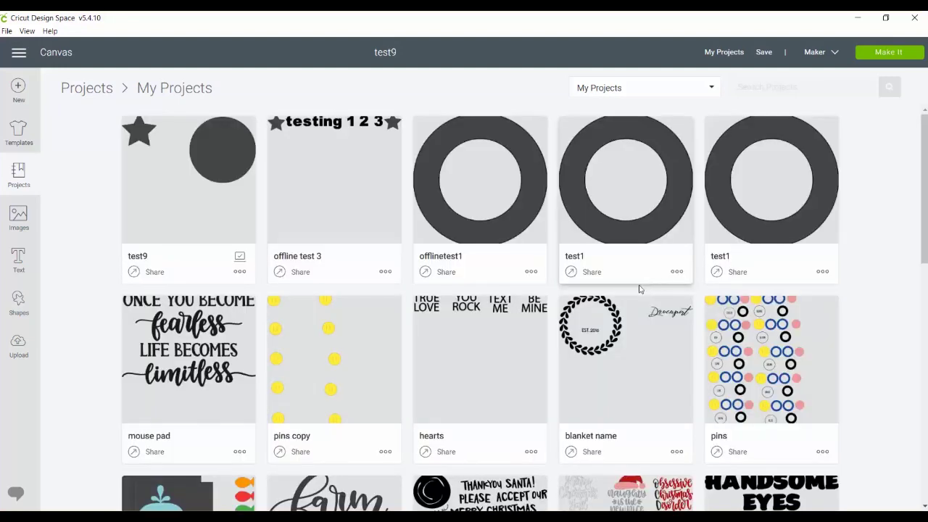
Save the offlinetest1 and mouse pad projects for offline use from their card menus
left_click(531, 272)
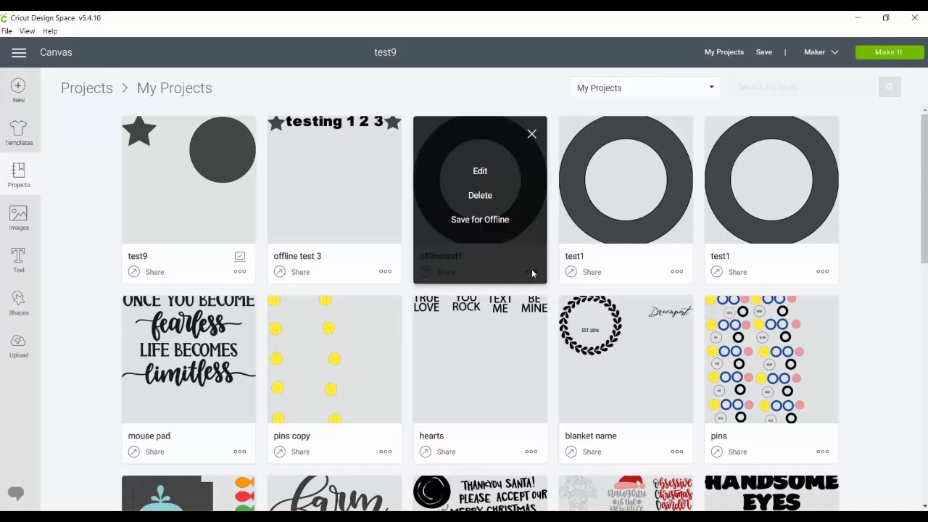
left_click(487, 220)
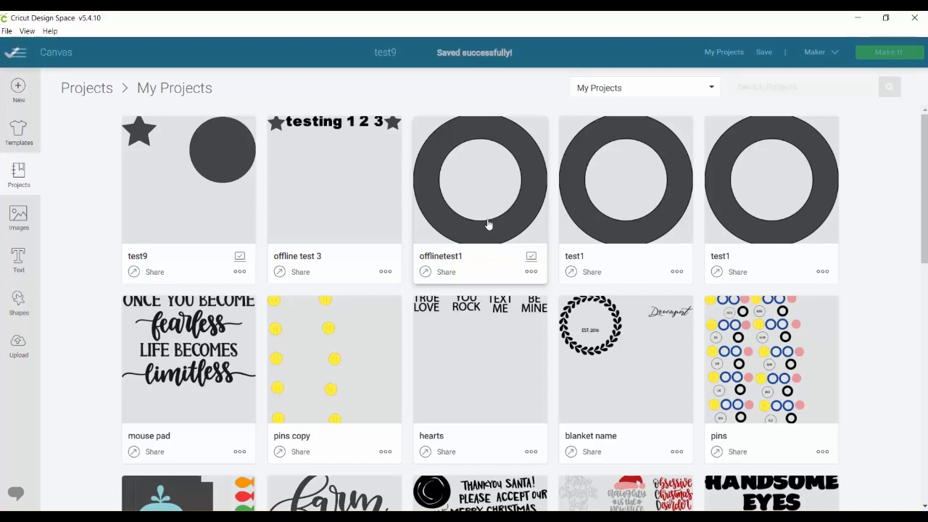
left_click(240, 451)
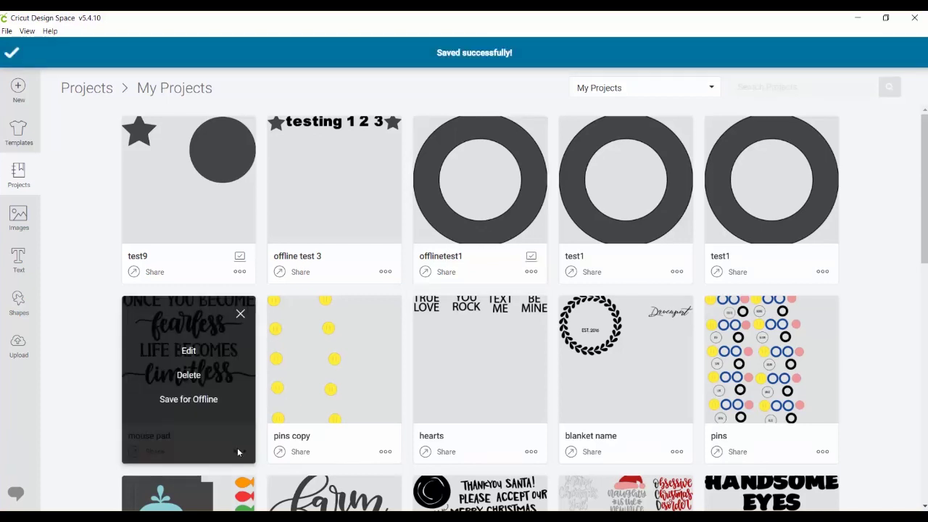
left_click(196, 400)
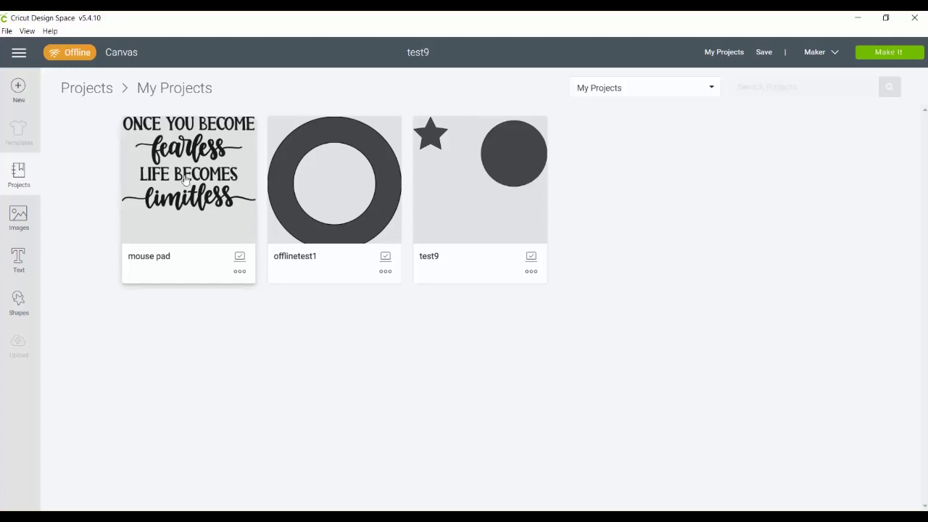
Open the mouse pad project on the canvas via Customize and send it to Make It
left_click(216, 188)
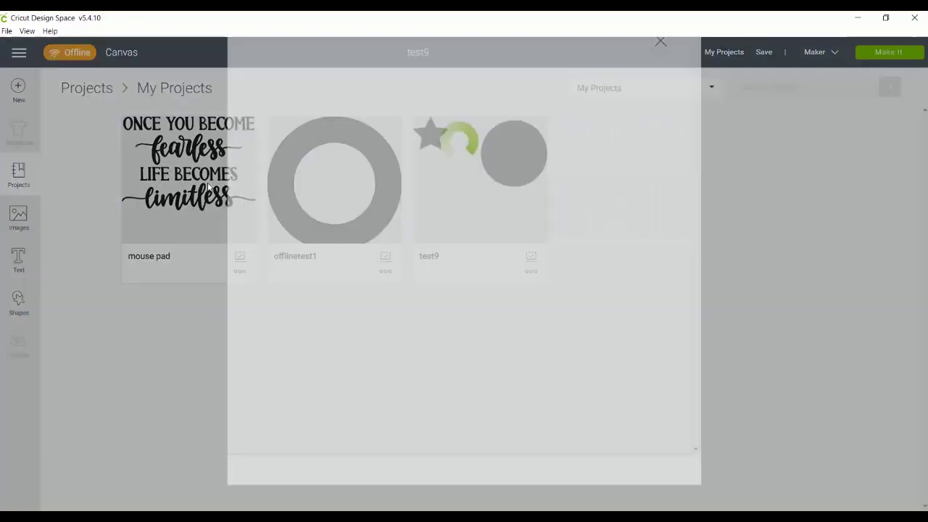
left_click(550, 496)
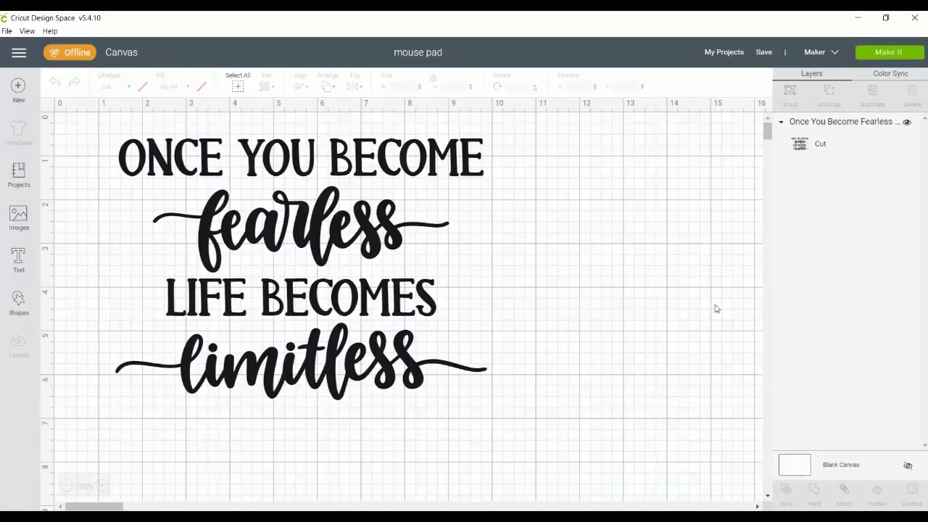
left_click(904, 53)
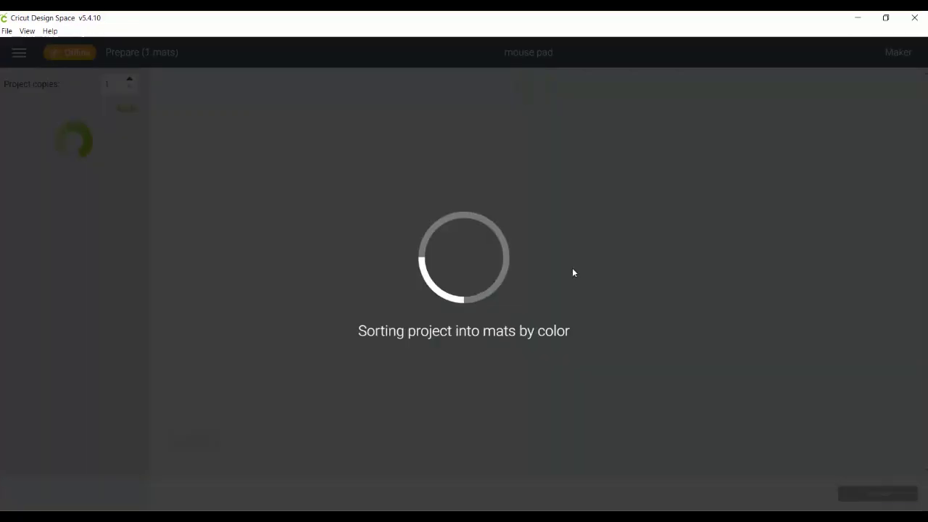